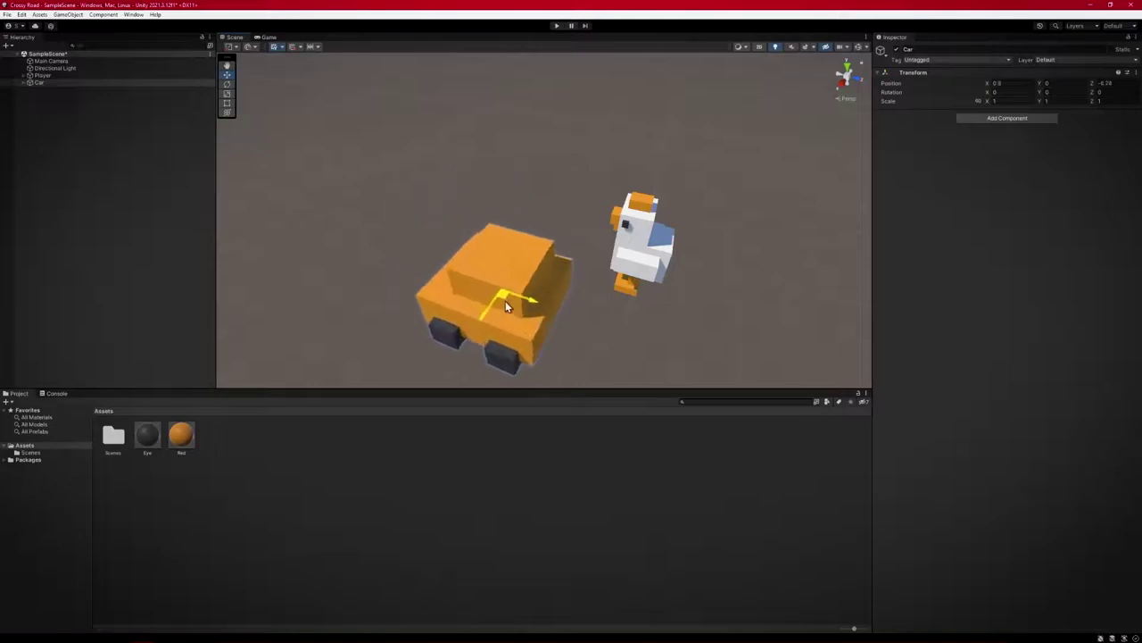
- Fly the Scene view camera in close to the blocky white chicken model
mouse_move(505, 301)
right_down()
mouse_move(718, 246)
mouse_move(390, 201)
right_up()
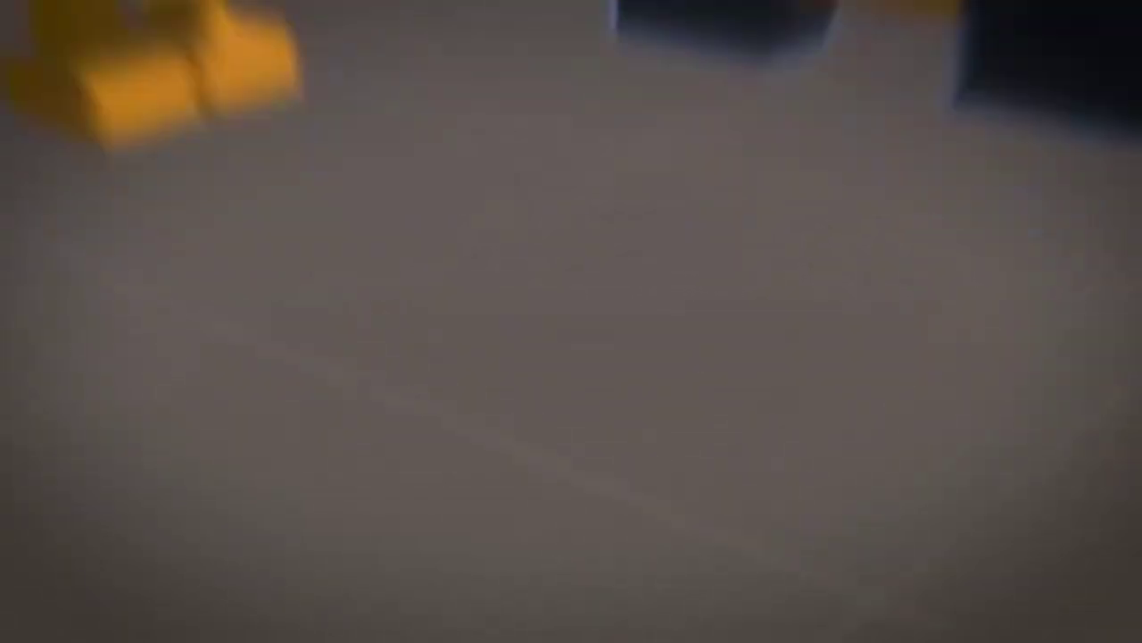
- Pull back and reposition the view for an overview of the road plane
mouse_move(390, 201)
right_down()
mouse_move(536, 172)
mouse_move(474, 124)
right_up()
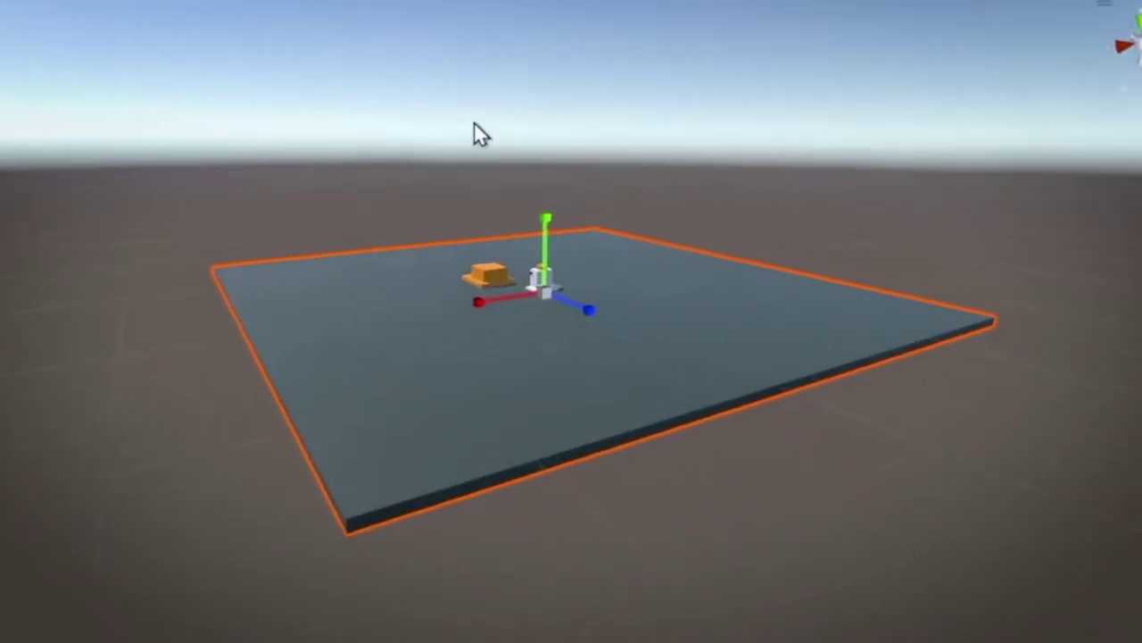
right_drag(458, 291, 668, 284)
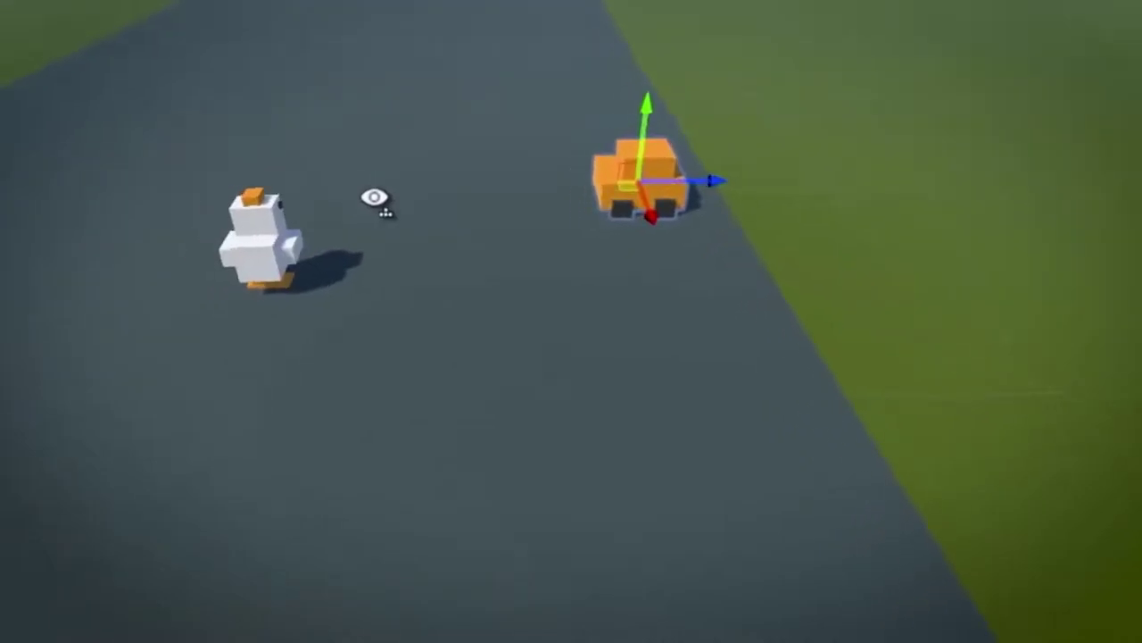
- Swing the view to the orange car and start replacing a Z value with -10
mouse_move(375, 197)
right_down()
mouse_move(788, 166)
mouse_move(1014, 134)
mouse_move(727, 222)
mouse_move(3, 214)
right_up()
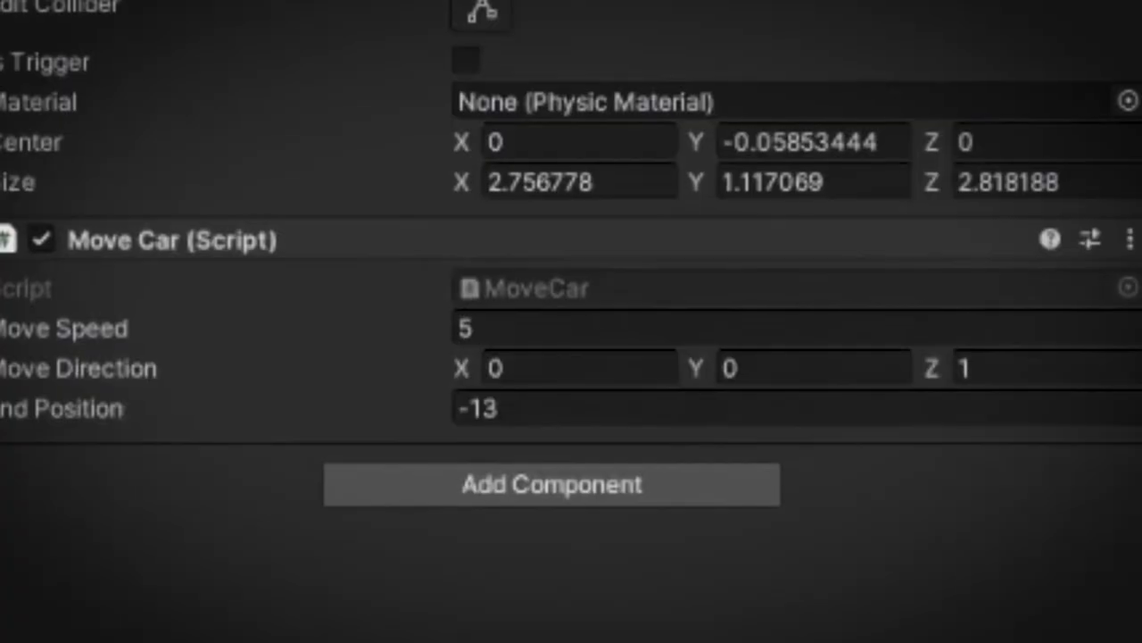
double_click(1016, 365)
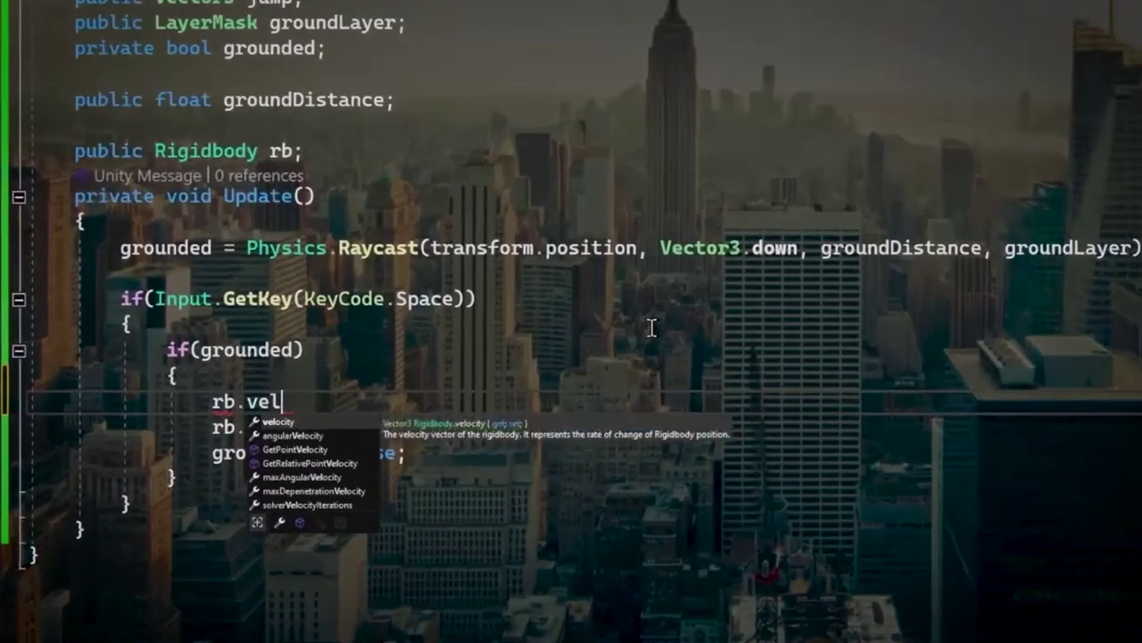
- Write rb.velocity = Vector3.zero; inside if(grounded) with IntelliSense completions
key(BackSpace)
key(BackSpace)
key(BackSpace)
text(.vel)
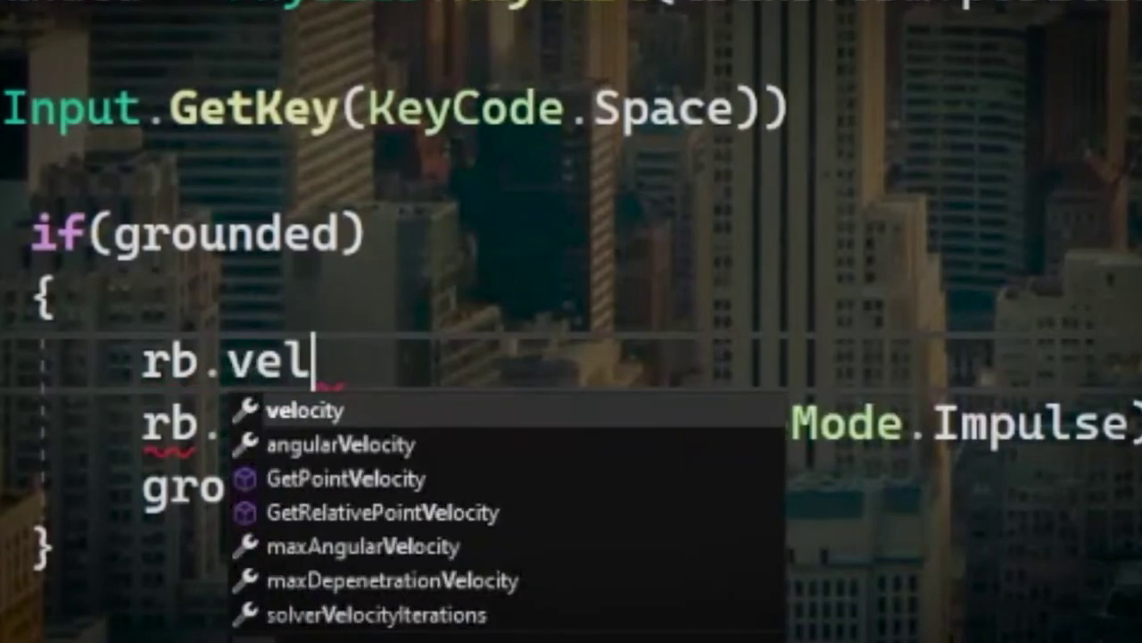
key(Tab)
text(= vec)
key(Tab)
text(.zero)
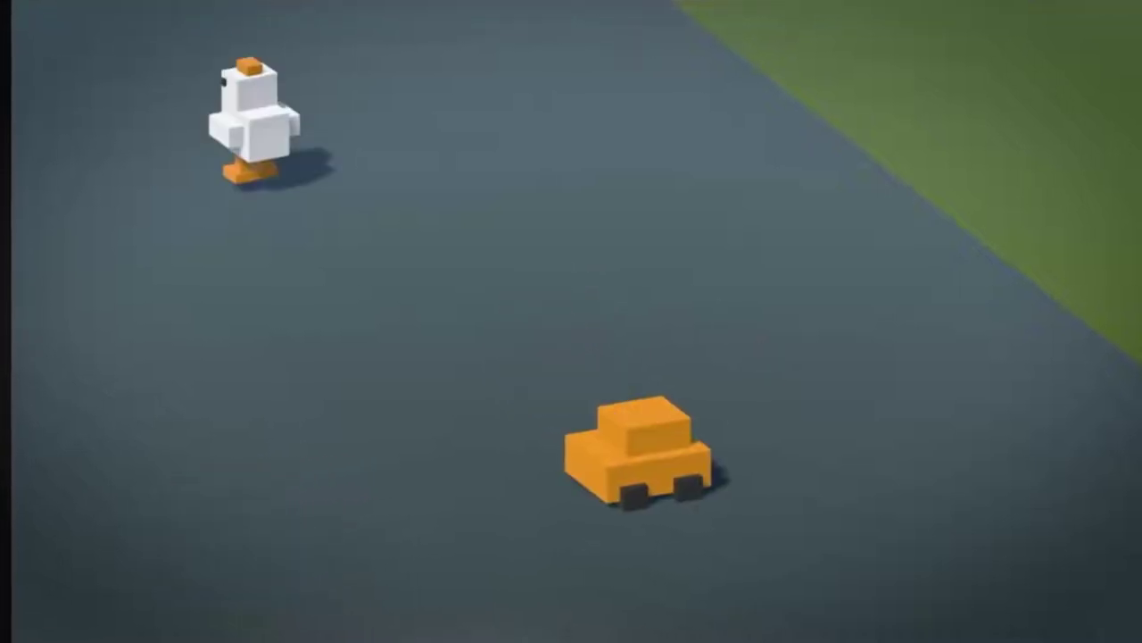
- Playtest the chicken's hop, then complete the offset as transform.position - player.position
key(Up)
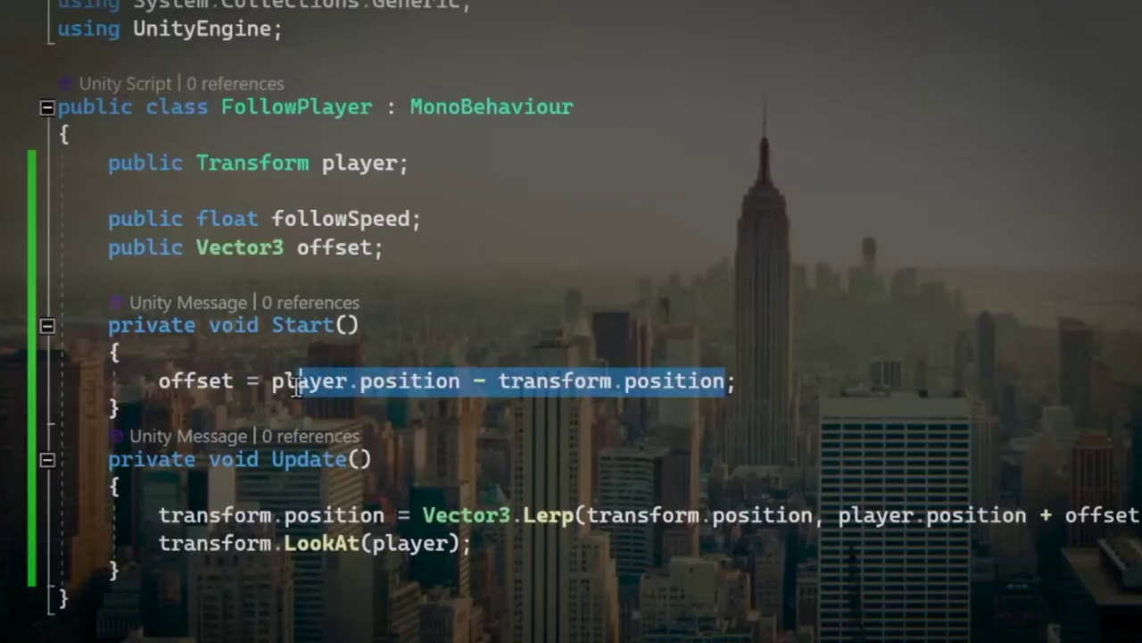
text(tra)
text(nsform.position - )
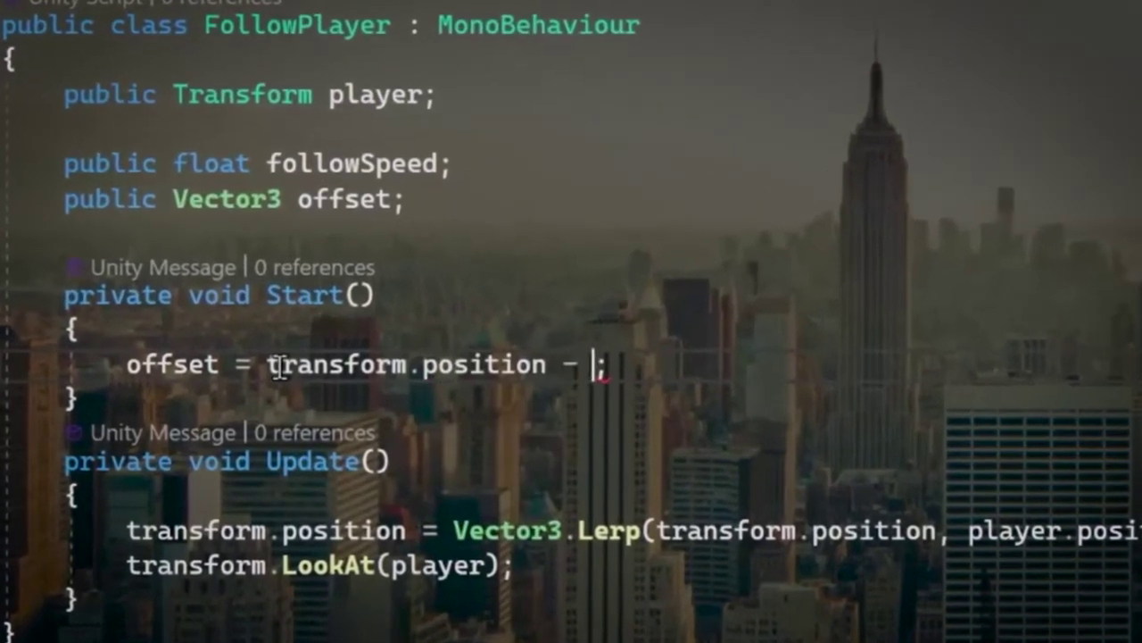
text(plya)
key(BackSpace)
key(BackSpace)
text(ay)
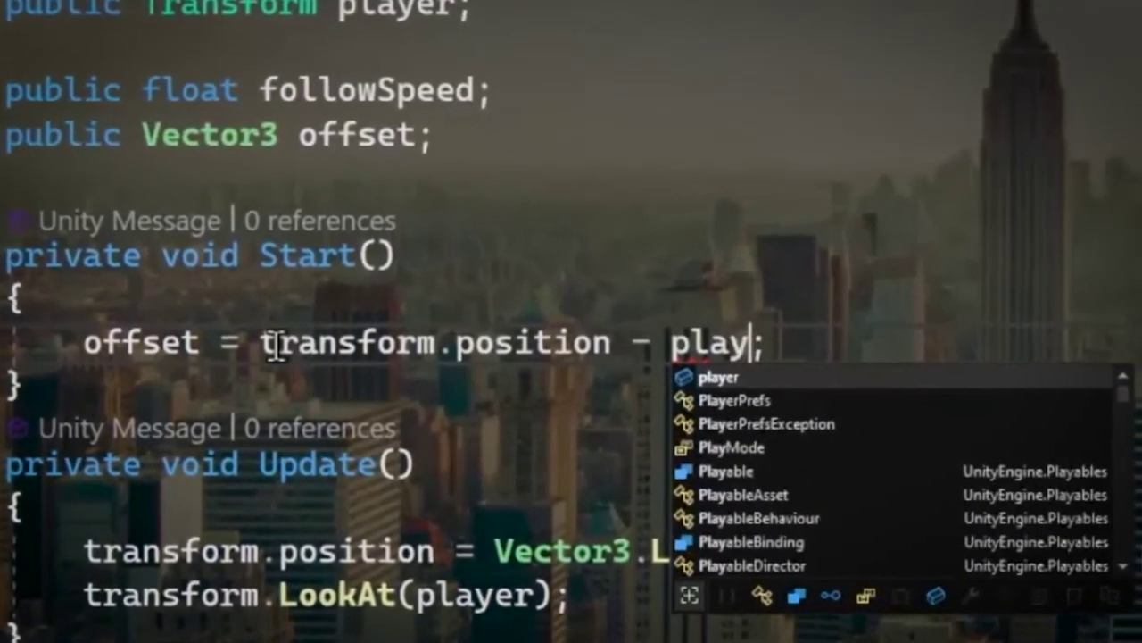
text(er.position)
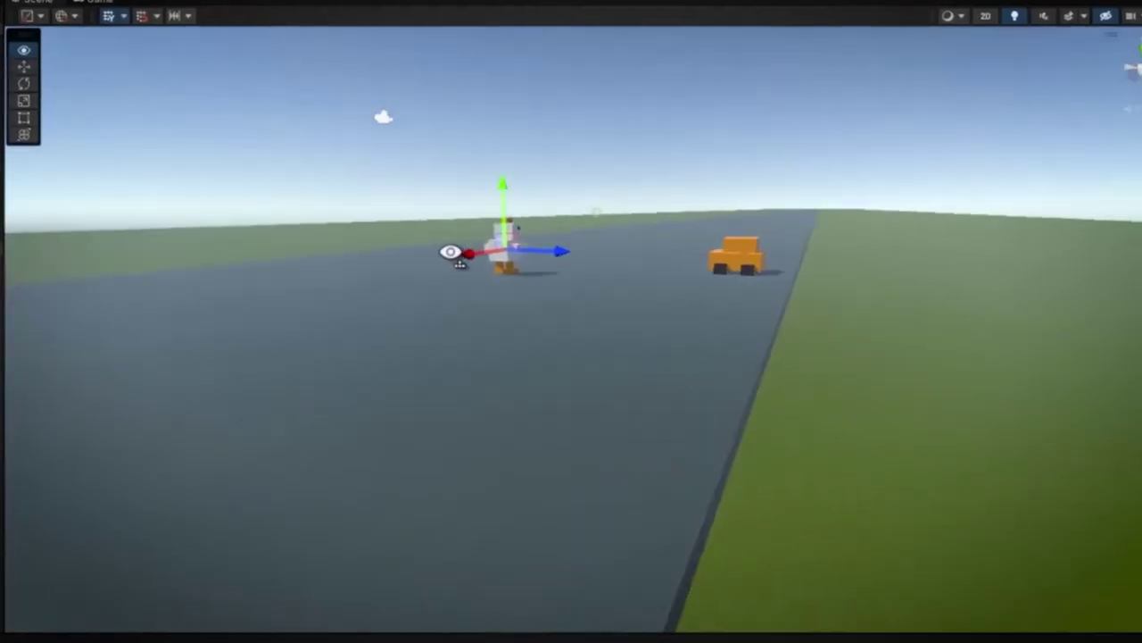
mouse_move(459, 255)
right_down()
mouse_move(1039, 290)
mouse_move(759, 187)
right_up()
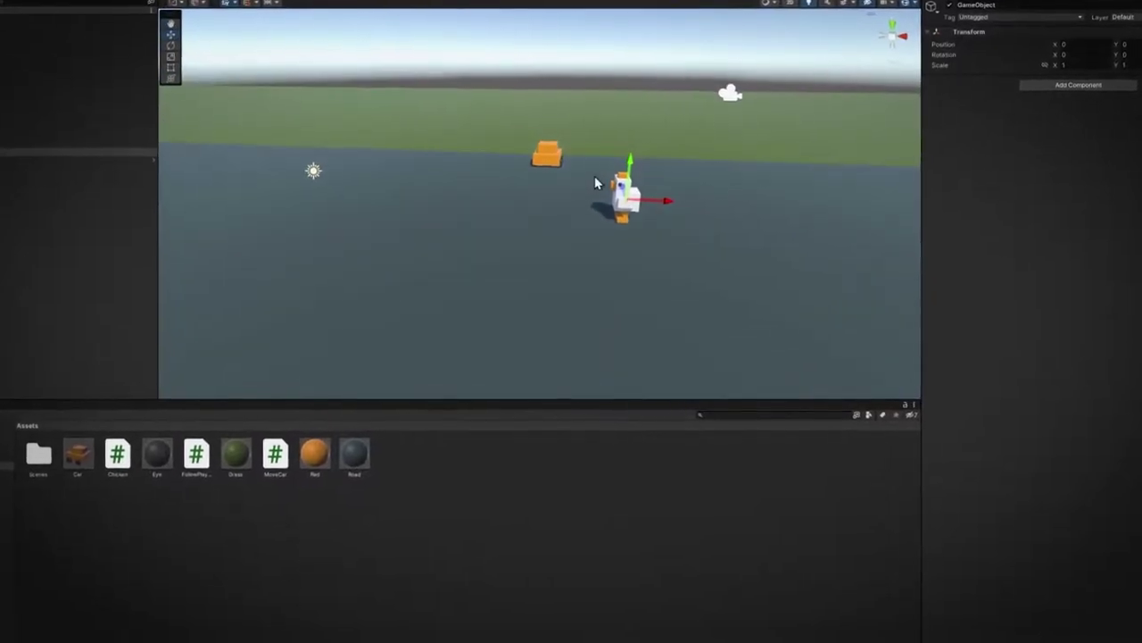
drag(594, 182, 547, 156)
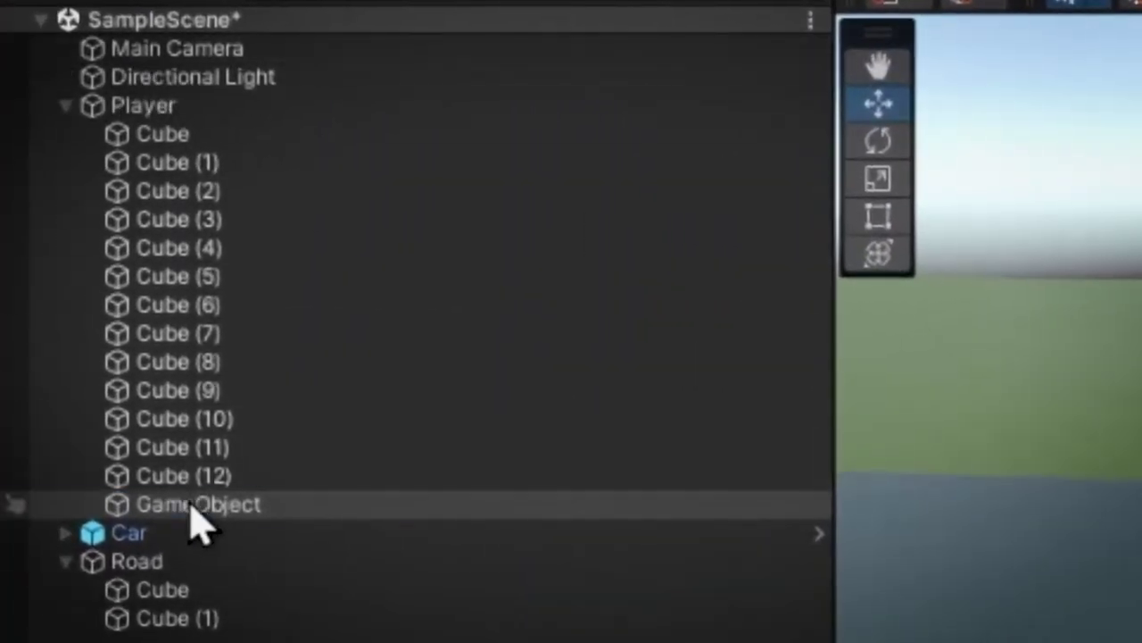
double_click(218, 56)
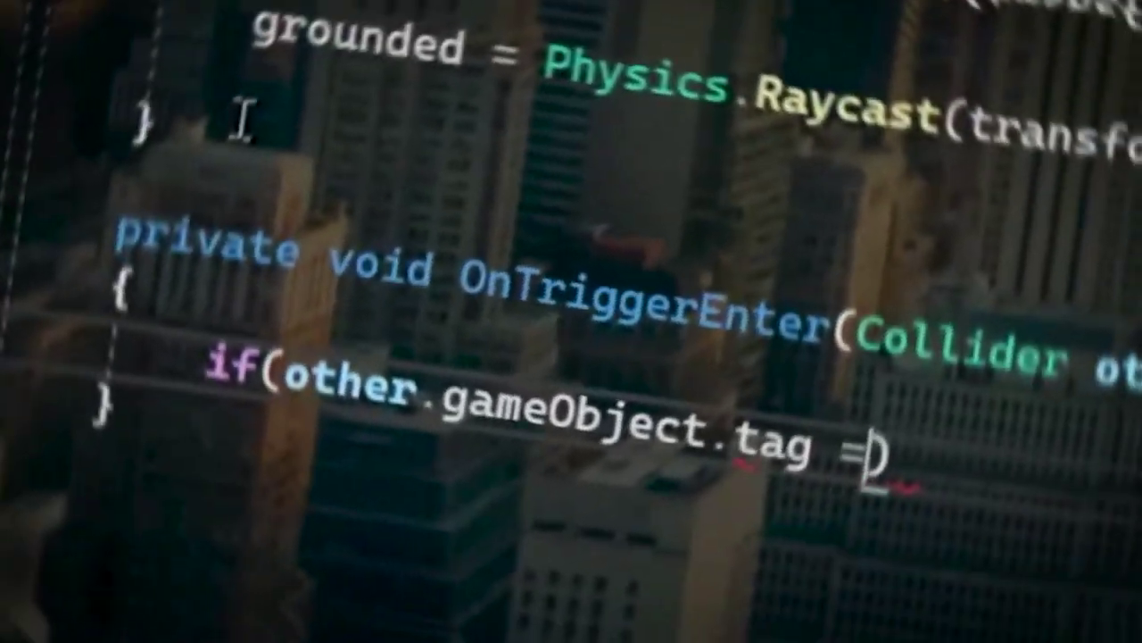
text(= "Car)
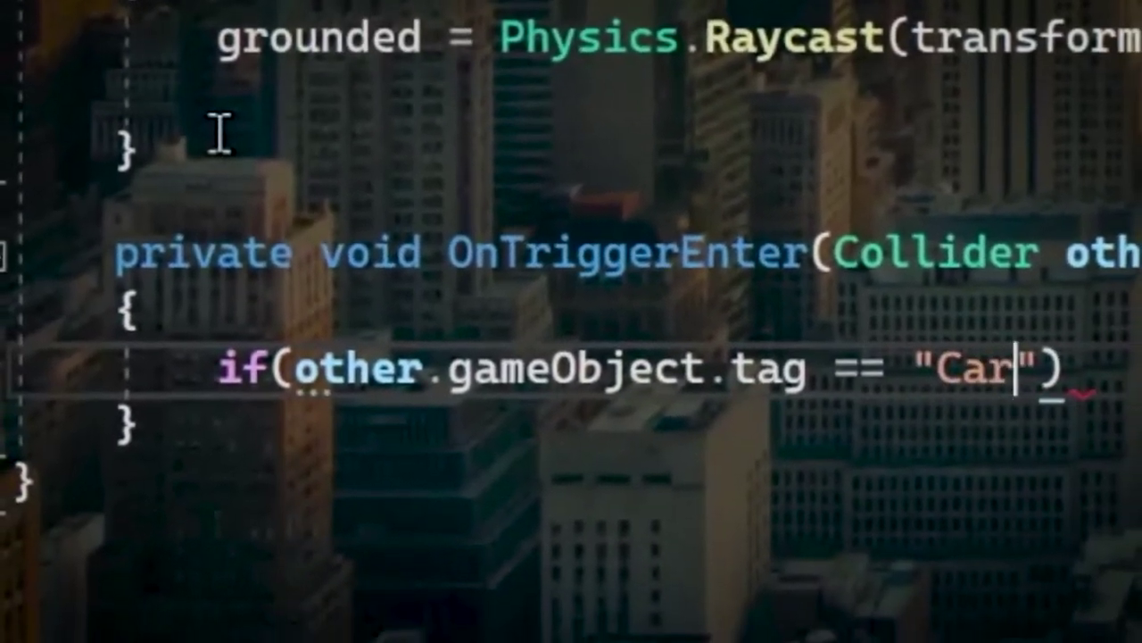
- Open a code block under the Car-tag condition and orbit around the selected car
key(End)
key(Return)
text({)
key(Return)
text(Di)
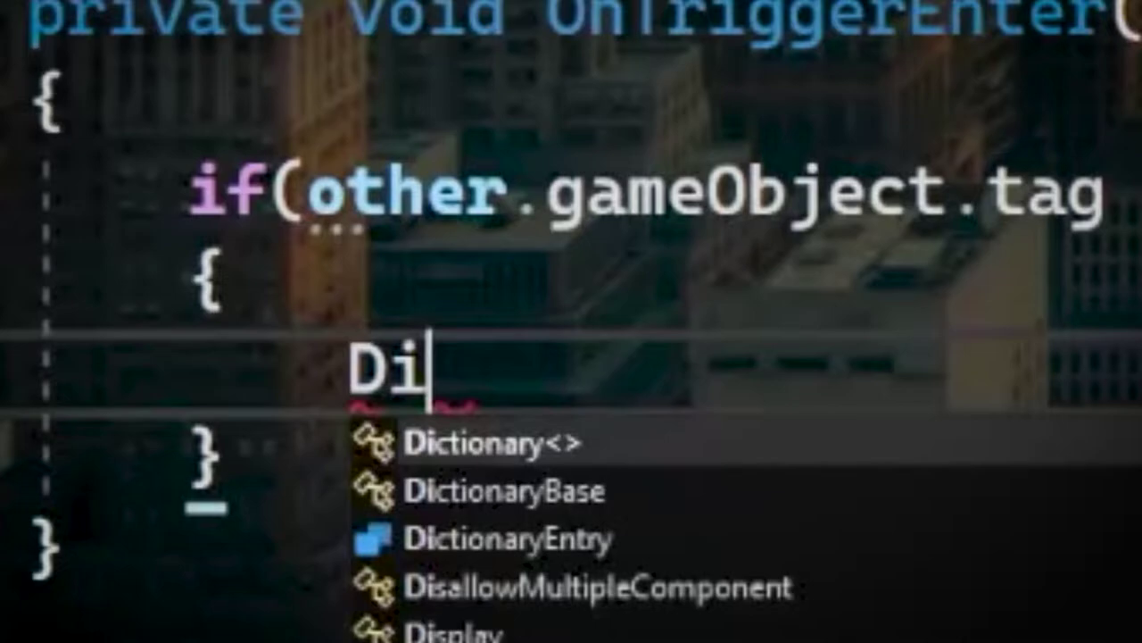
text(e();)
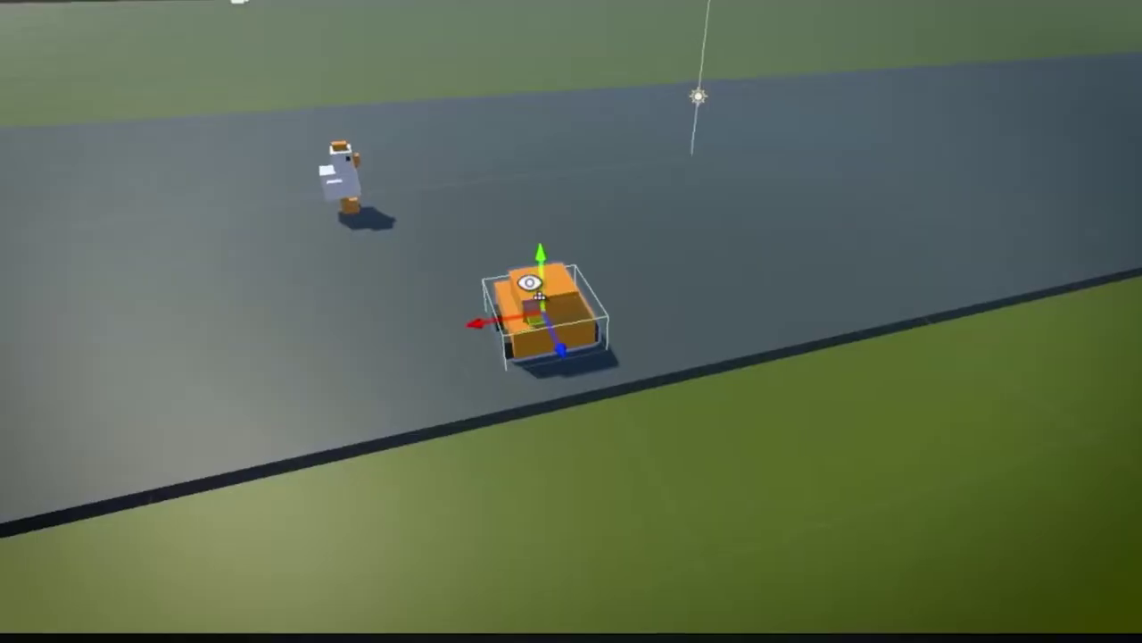
mouse_move(529, 283)
alt+mouse_down()
mouse_move(530, 265)
mouse_move(615, 234)
mouse_move(690, 247)
mouse_move(695, 236)
mouse_move(541, 443)
alt+mouse_up()
alt+drag(622, 382, 696, 314)
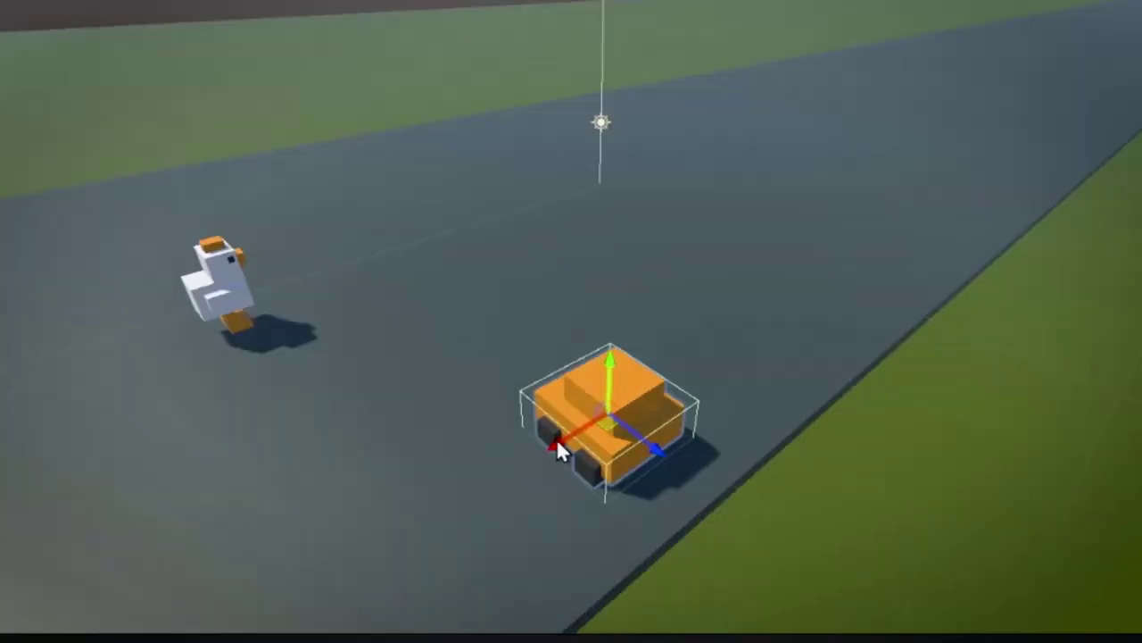
- Duplicate the car twice along the road and orbit so the row recedes diagonally
key(ctrl+d)
drag(556, 438, 743, 336)
key(ctrl+d)
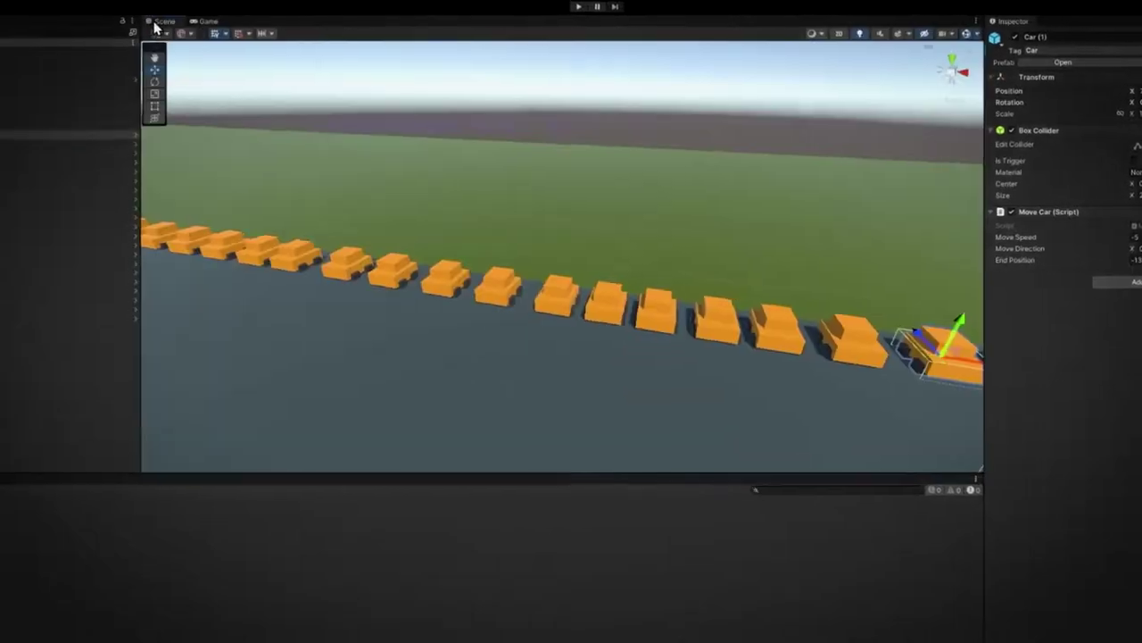
alt+drag(508, 285, 349, 284)
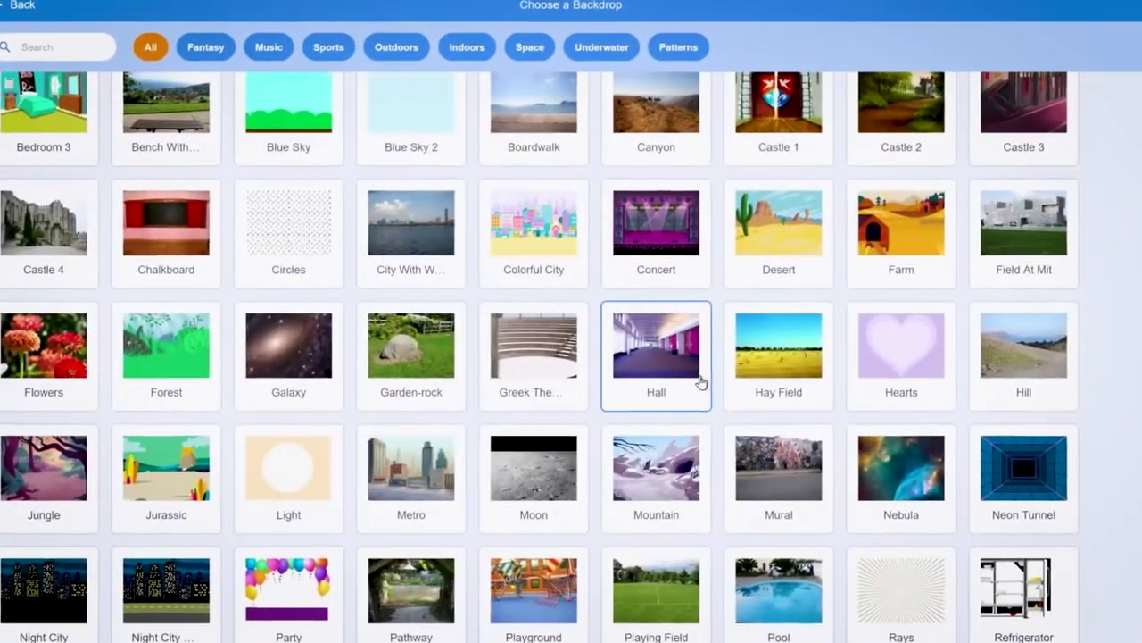
scroll(705, 393, down, 3)
scroll(728, 423, down, 2)
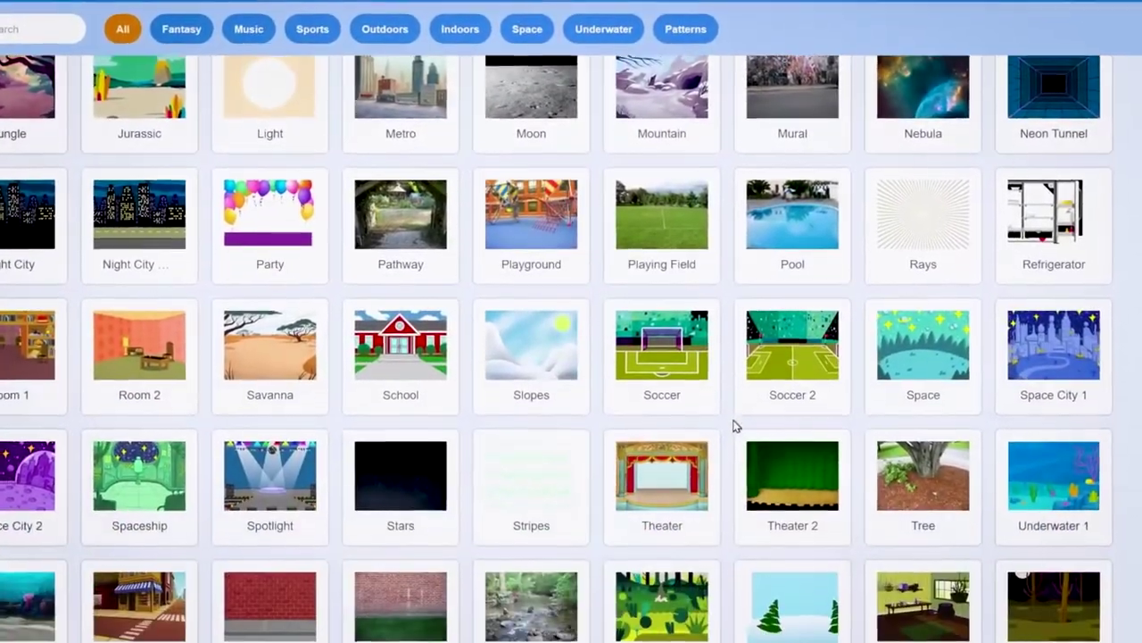
scroll(752, 413, down, 1)
scroll(758, 415, up, 1)
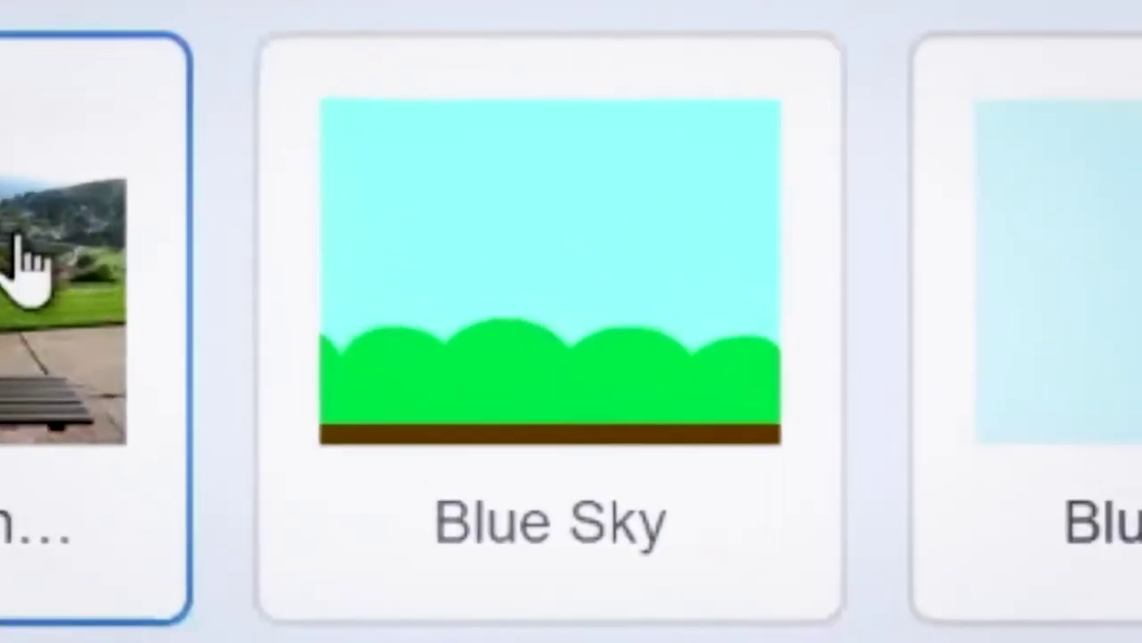
- Choose the Urban street backdrop with the striped-awning shop and crosswalk
click(192, 460)
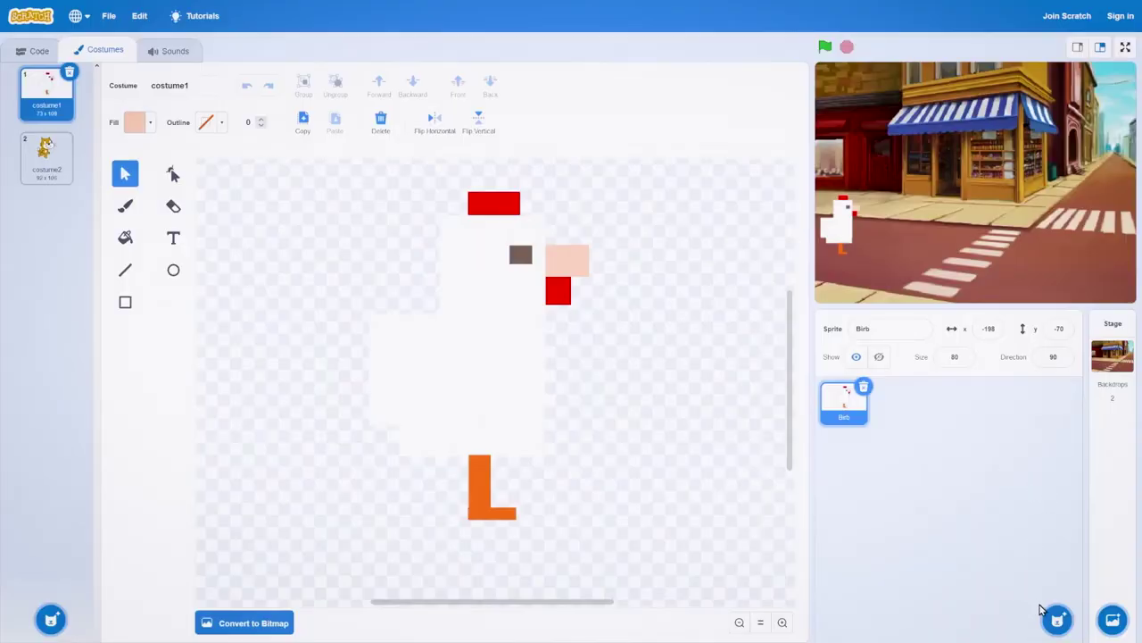
- Add the purple Convertible, nudge the chicken near the crosswalk, and park the car left
click(1055, 618)
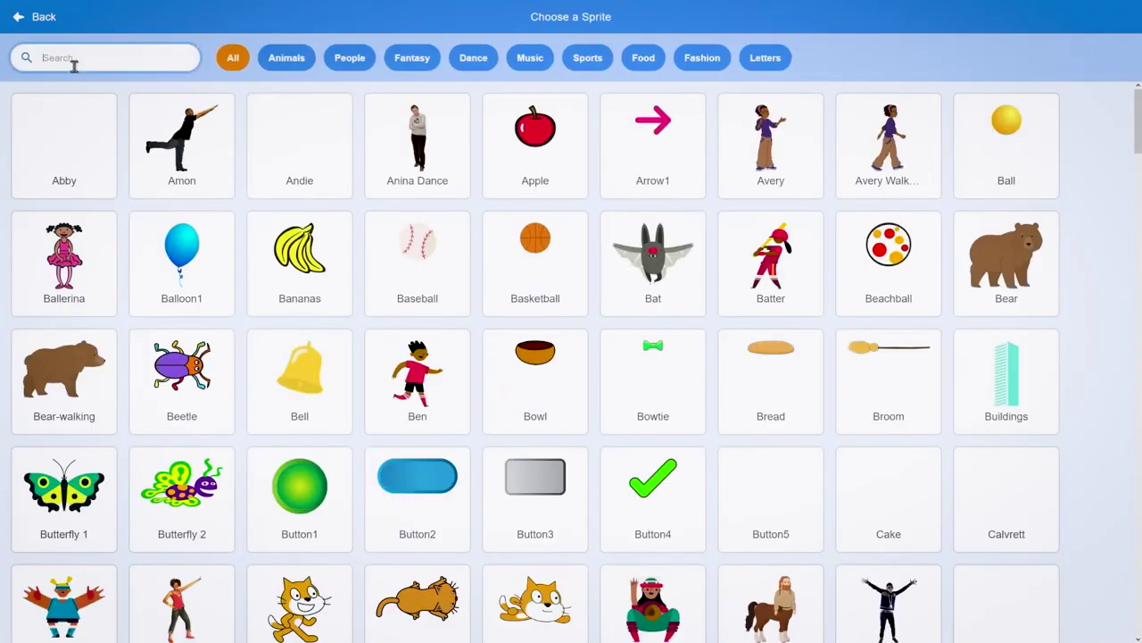
text(car)
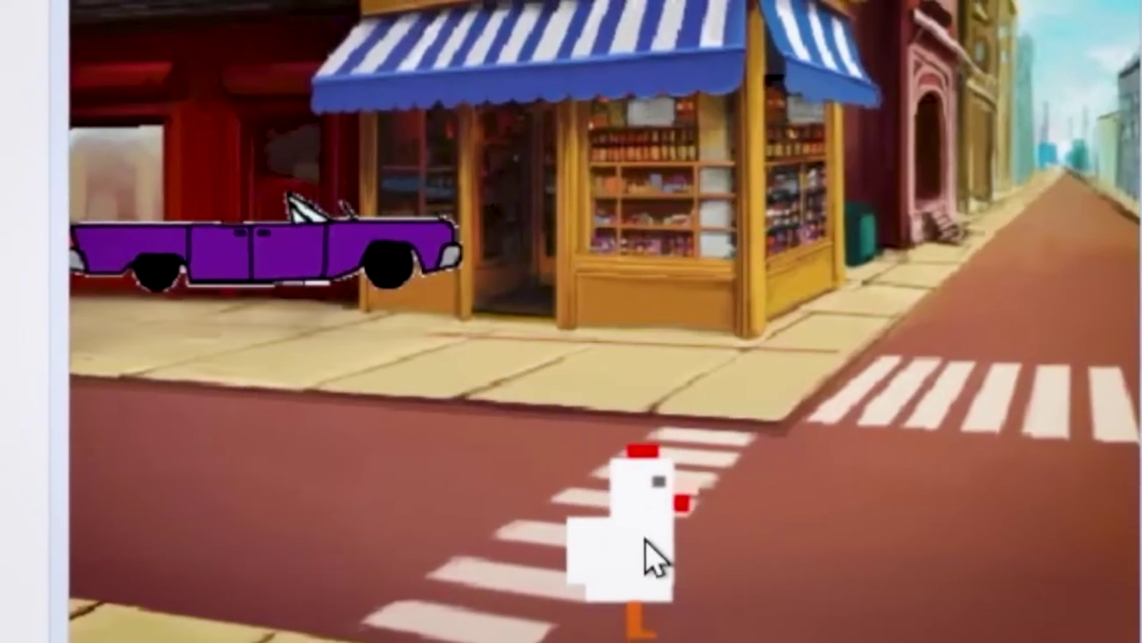
mouse_move(656, 558)
mouse_down()
mouse_move(646, 108)
mouse_move(683, 562)
mouse_up()
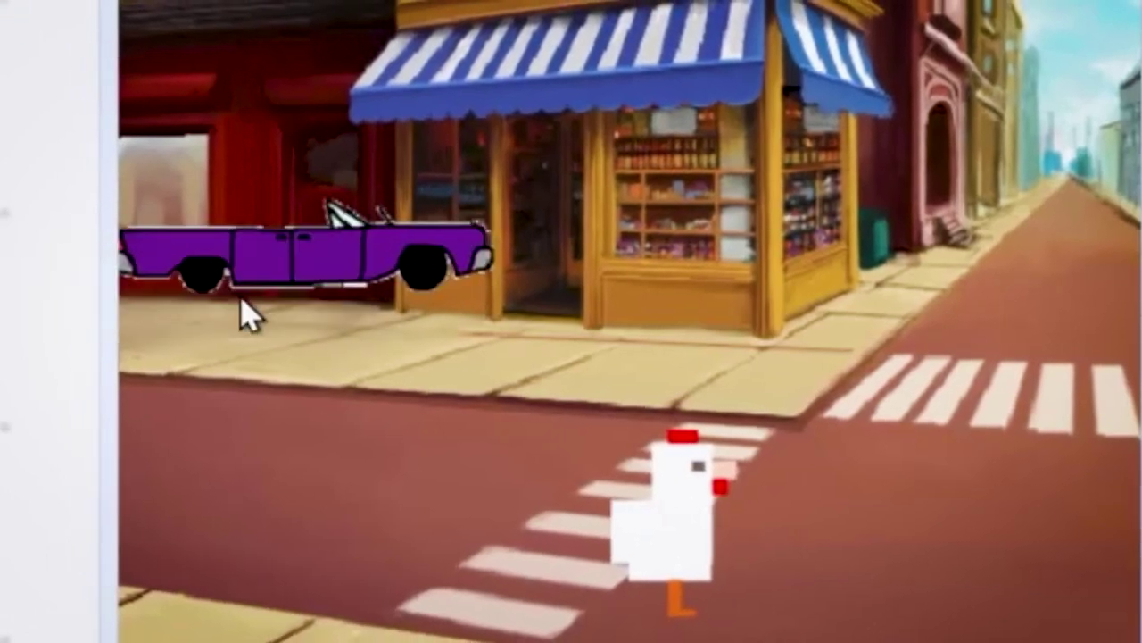
drag(393, 259, 303, 315)
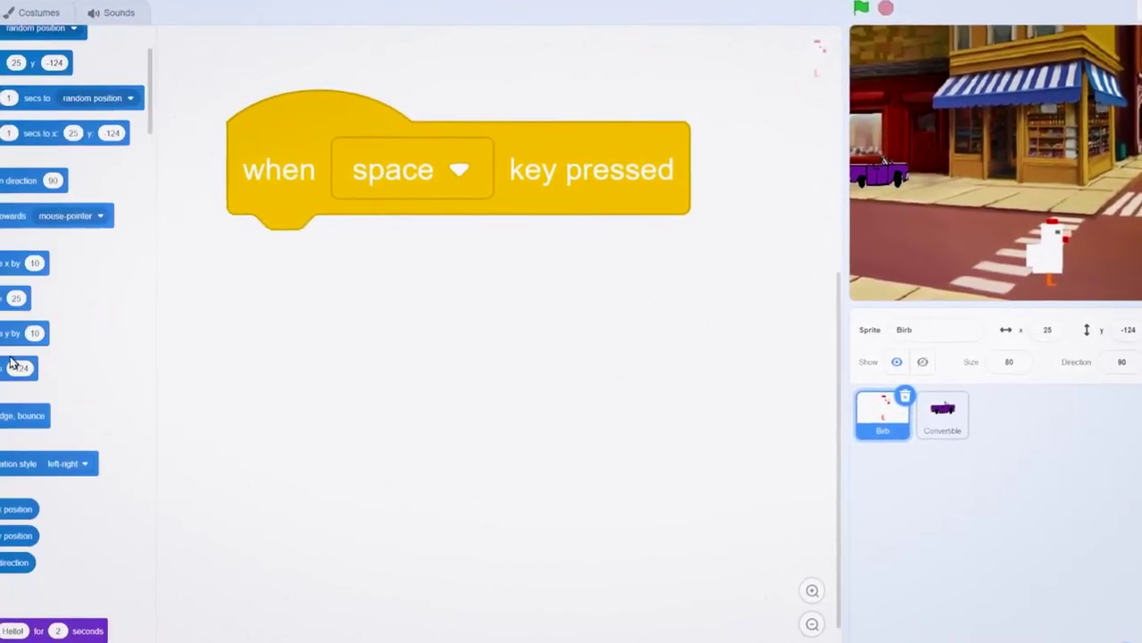
- Build the chicken's flag script: go to x:0 y:-148, then forever change y and wait
drag(13, 332, 365, 254)
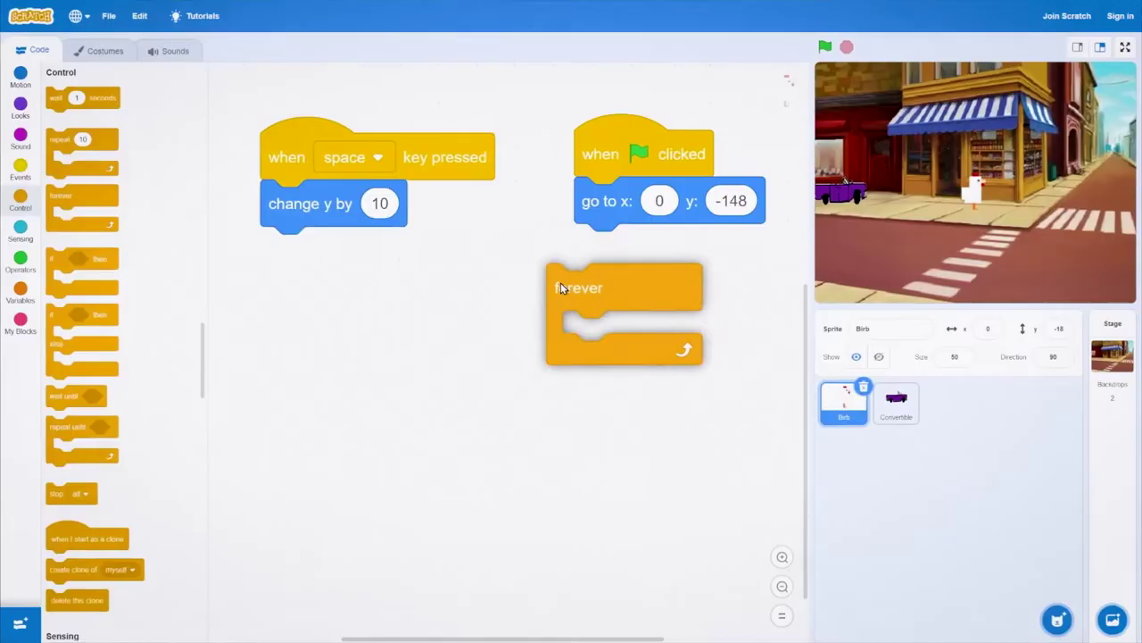
drag(560, 282, 546, 250)
drag(259, 211, 580, 353)
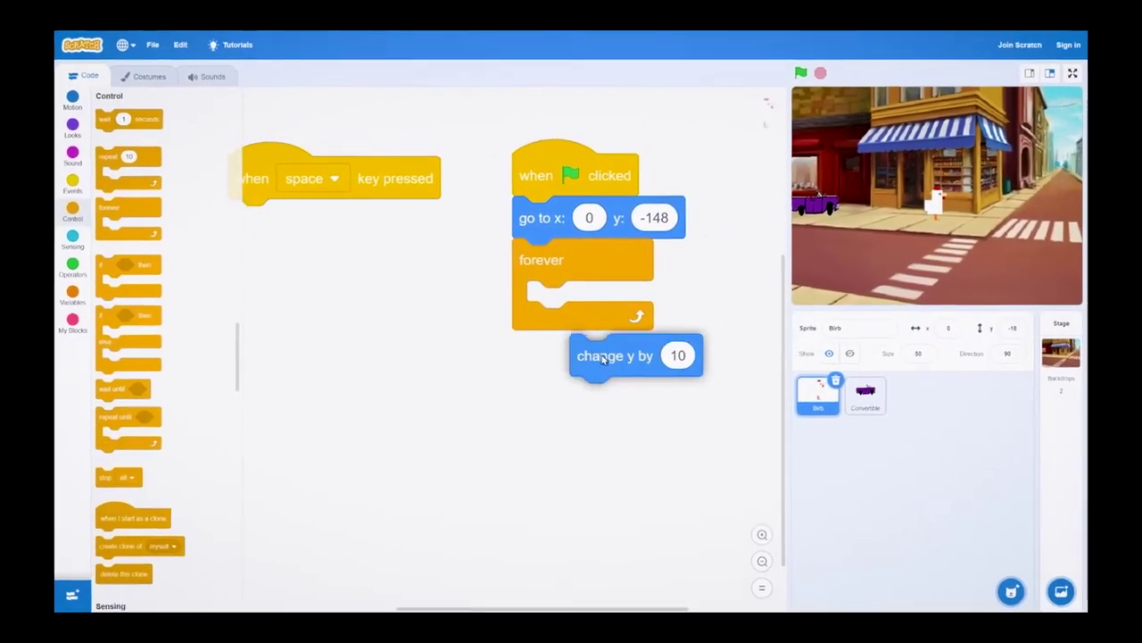
drag(80, 108, 487, 371)
drag(90, 266, 618, 311)
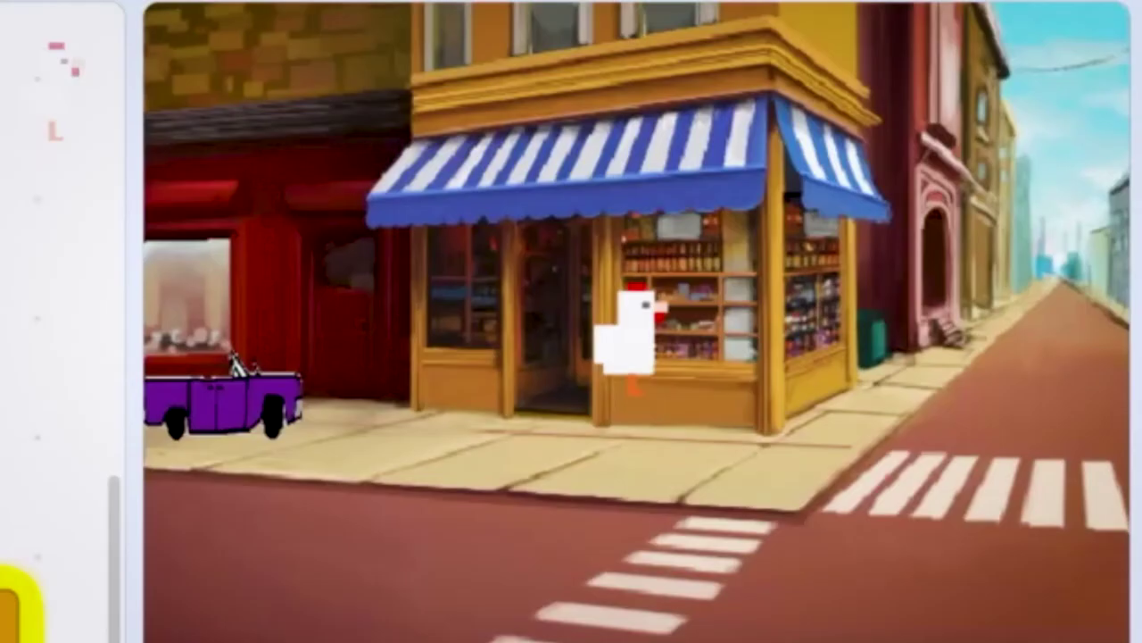
- Create a new hand-painted sprite from the Paint option under Choose a Sprite
click(886, 415)
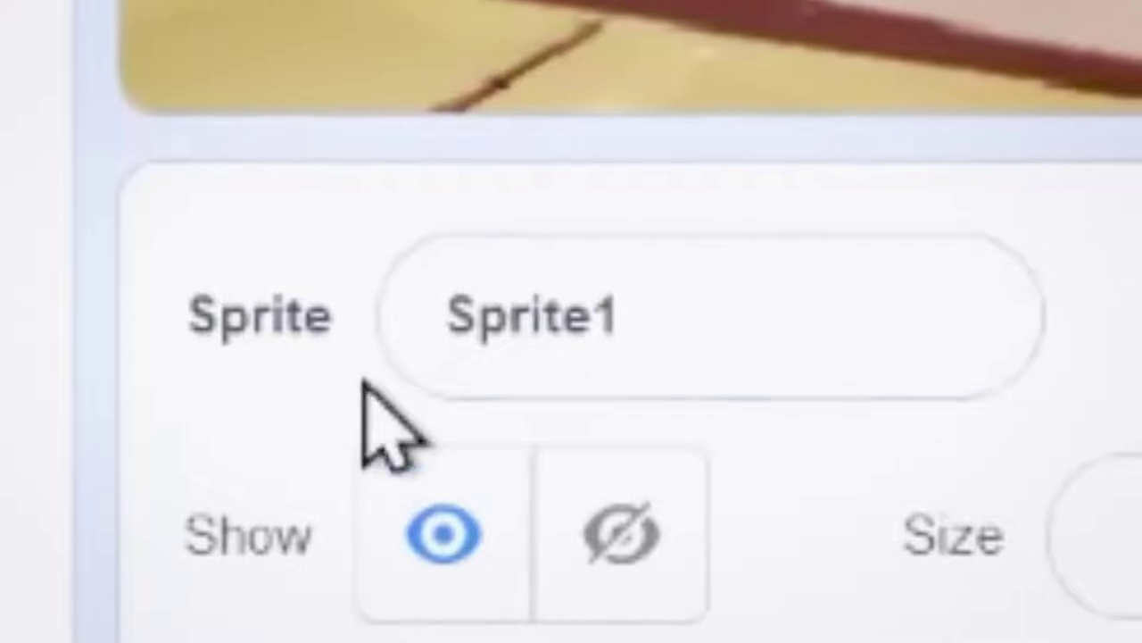
- Name the sprite Game Over, fill its rectangle pink, and hide it when the flag is clicked
click(500, 321)
text(Game Over)
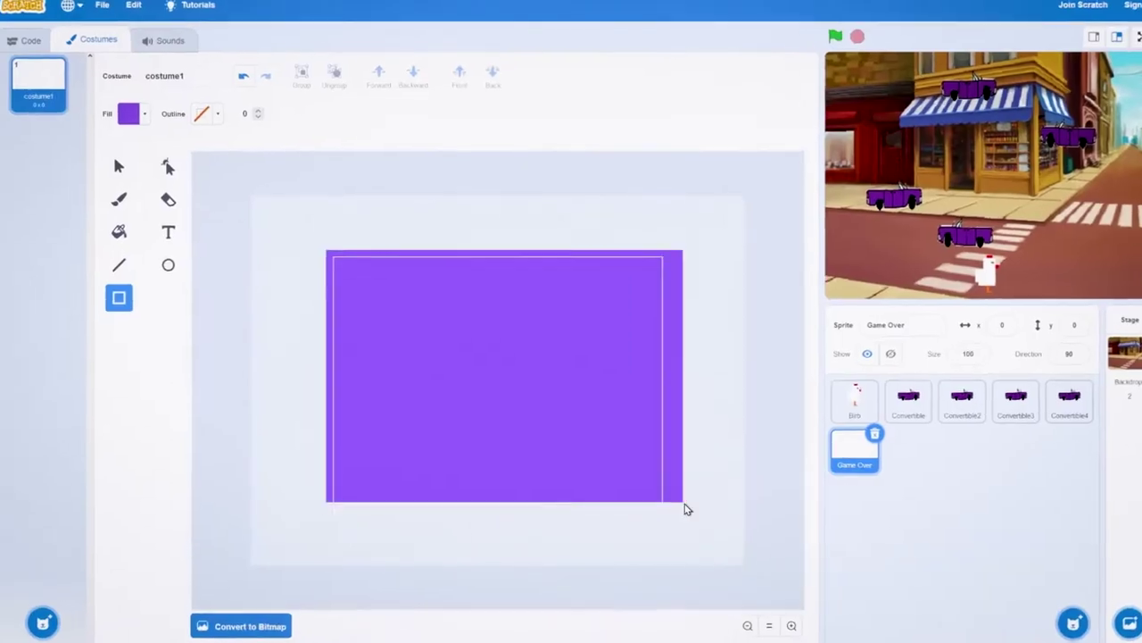
click(99, 62)
drag(128, 166, 161, 166)
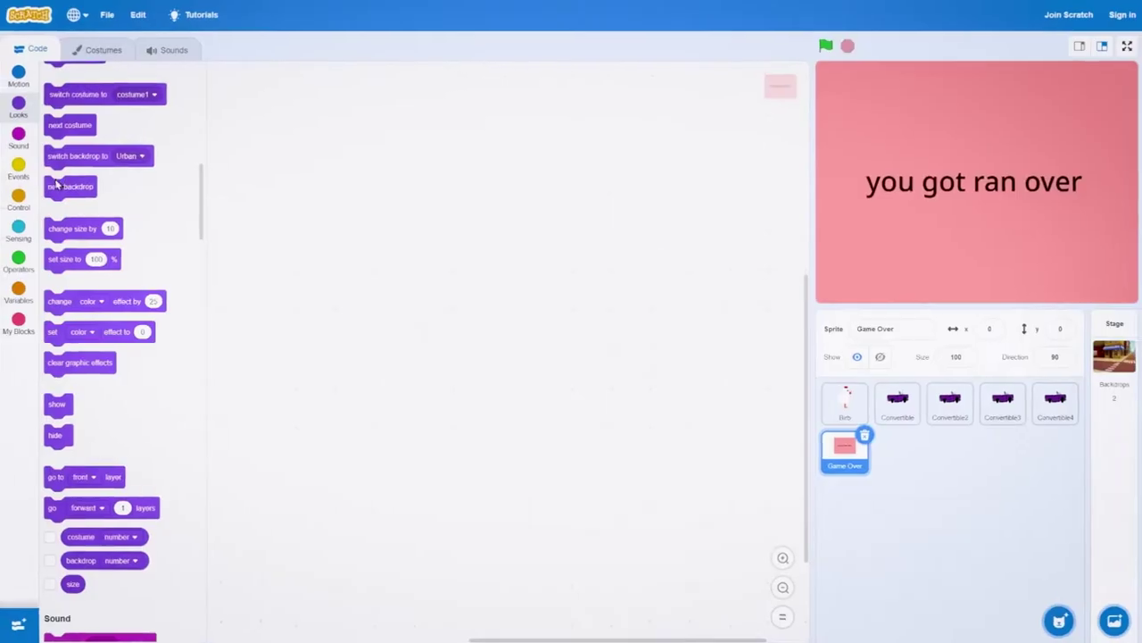
drag(9, 89, 313, 94)
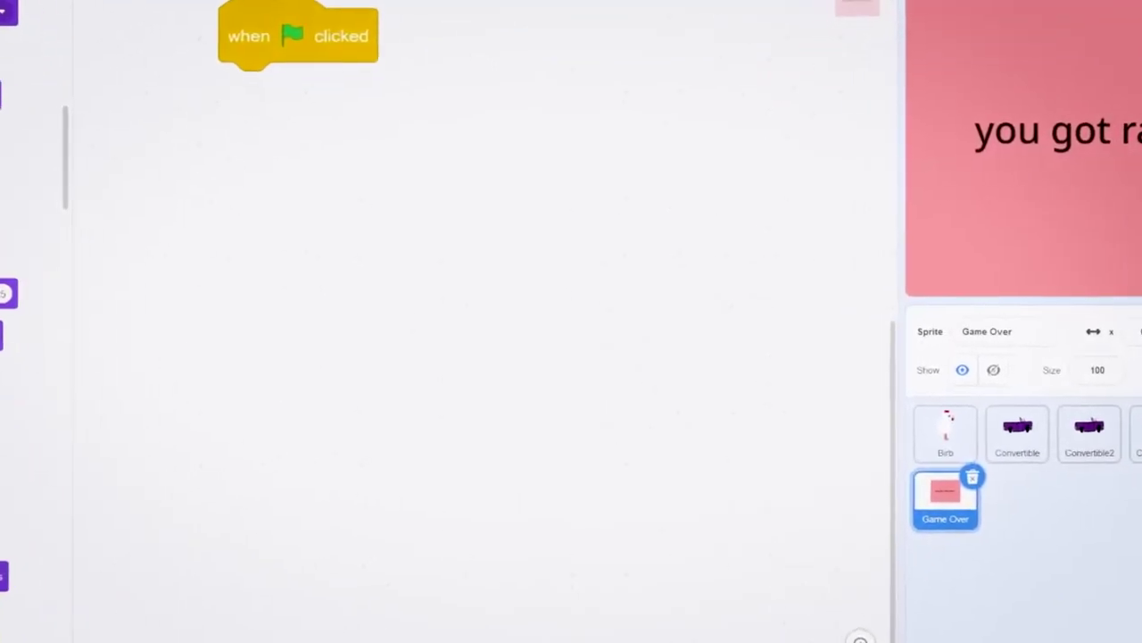
drag(197, 66, 200, 68)
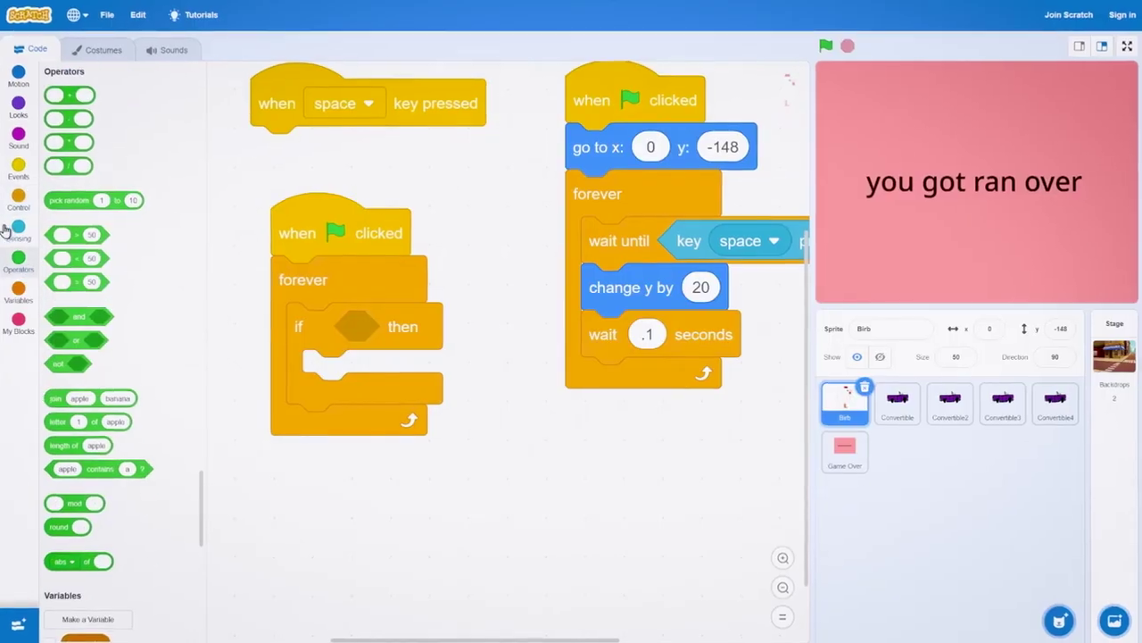
- Set the chicken's if condition to touching Convertible or touching Convertible2
click(18, 230)
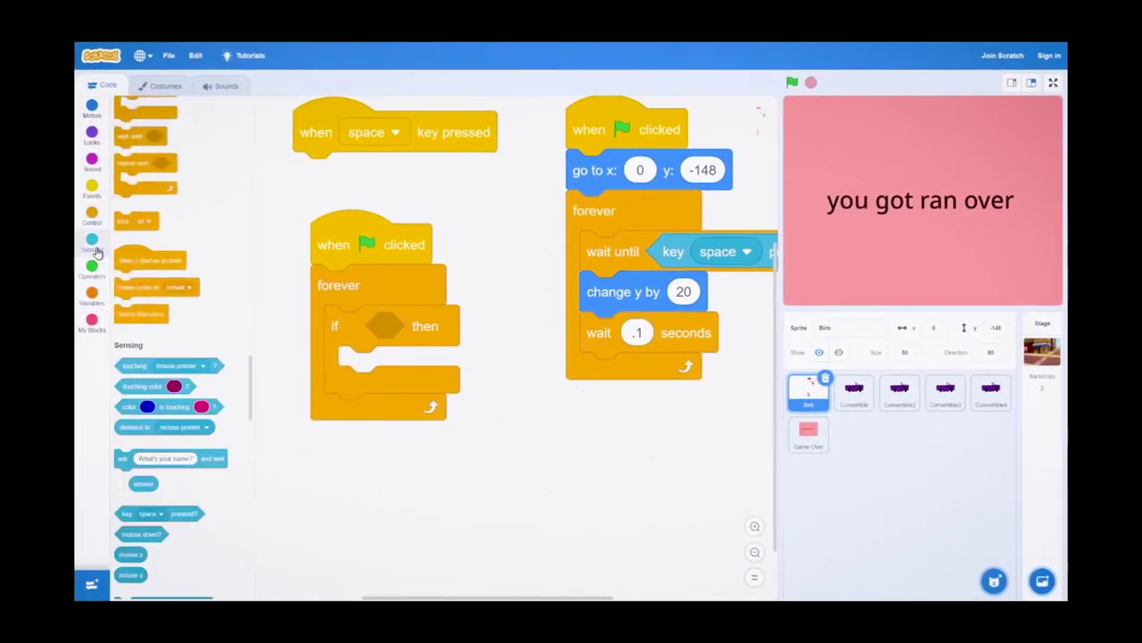
drag(54, 95, 357, 326)
click(723, 319)
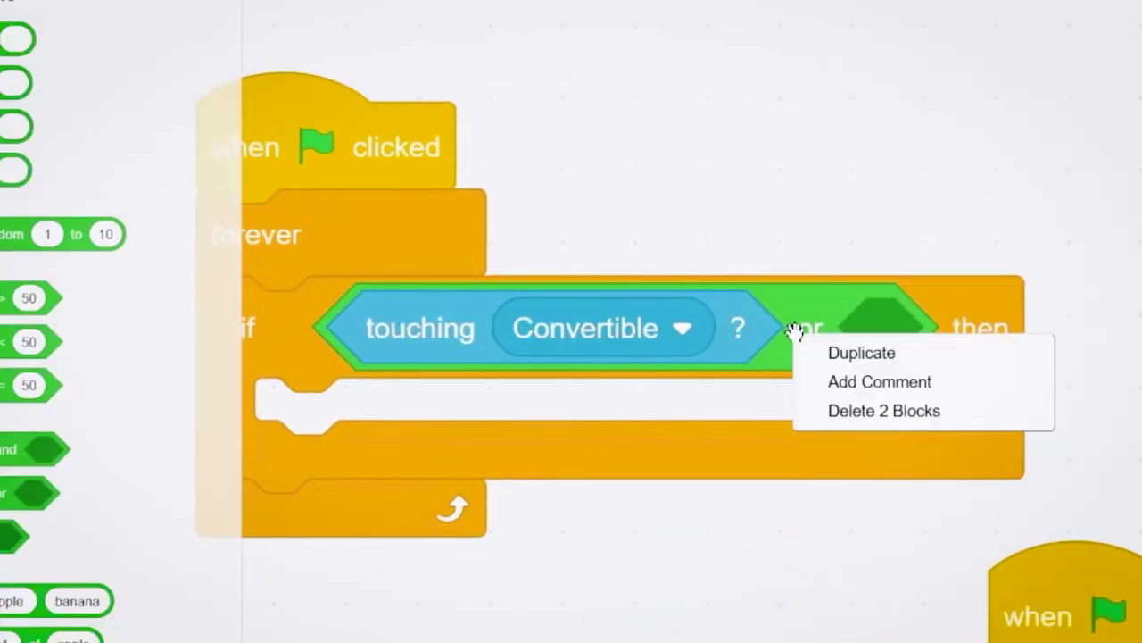
click(861, 353)
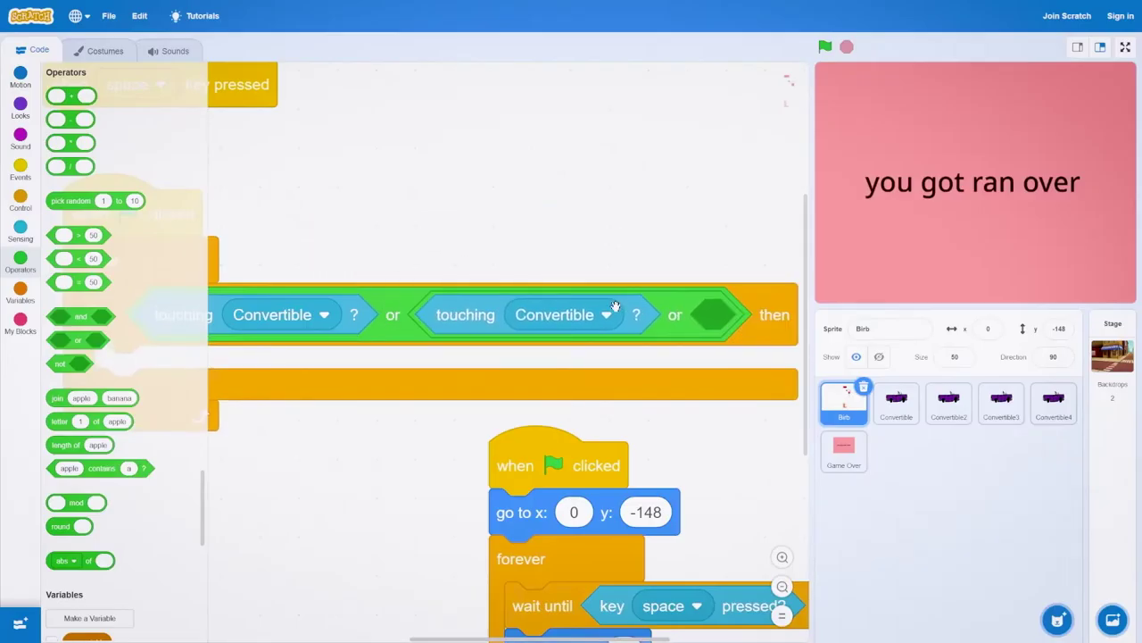
click(607, 314)
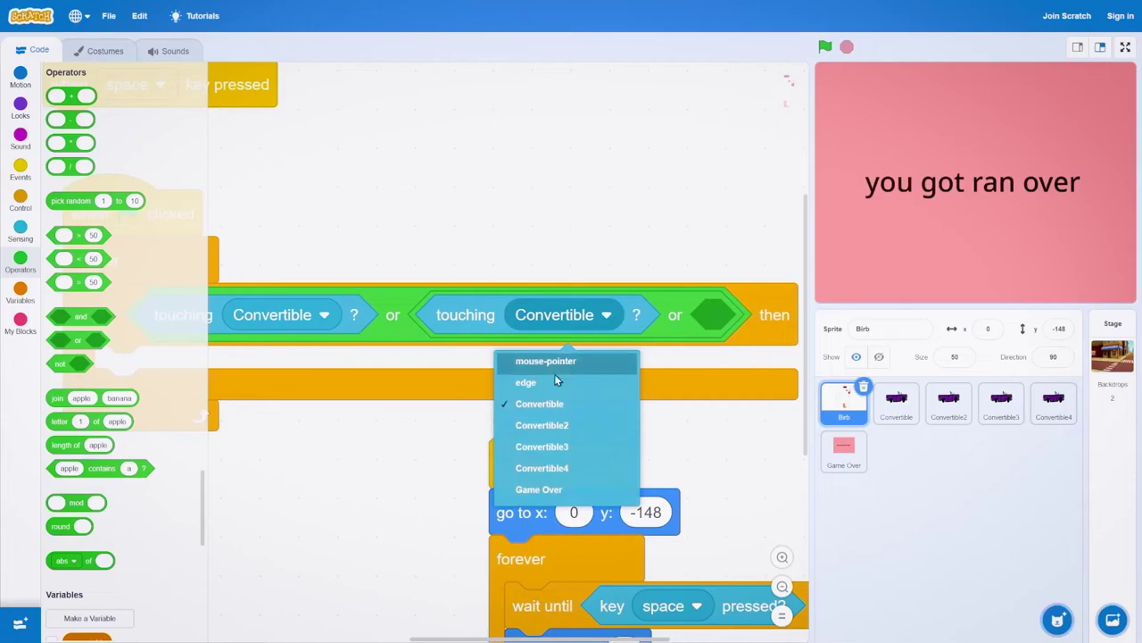
click(541, 425)
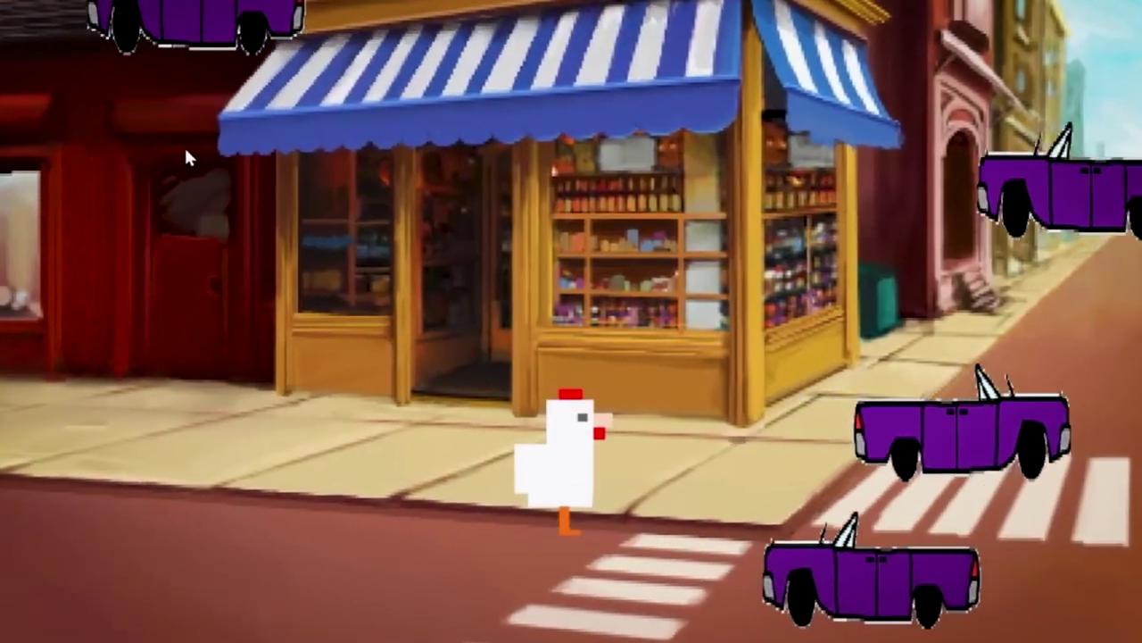
key(Up)
key(Up)
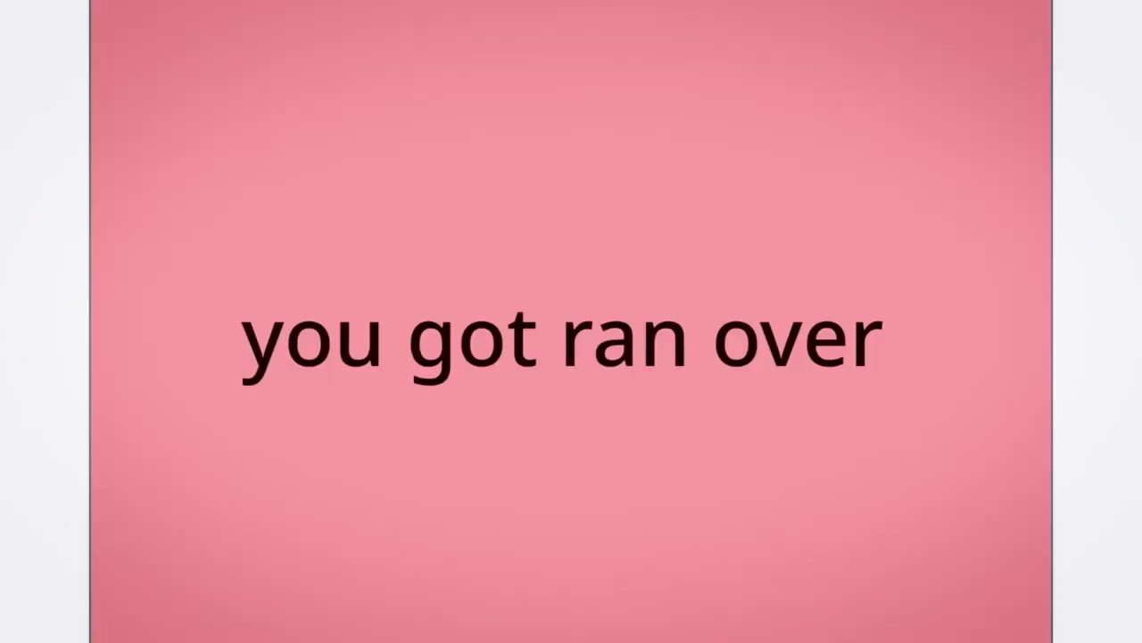
click(187, 25)
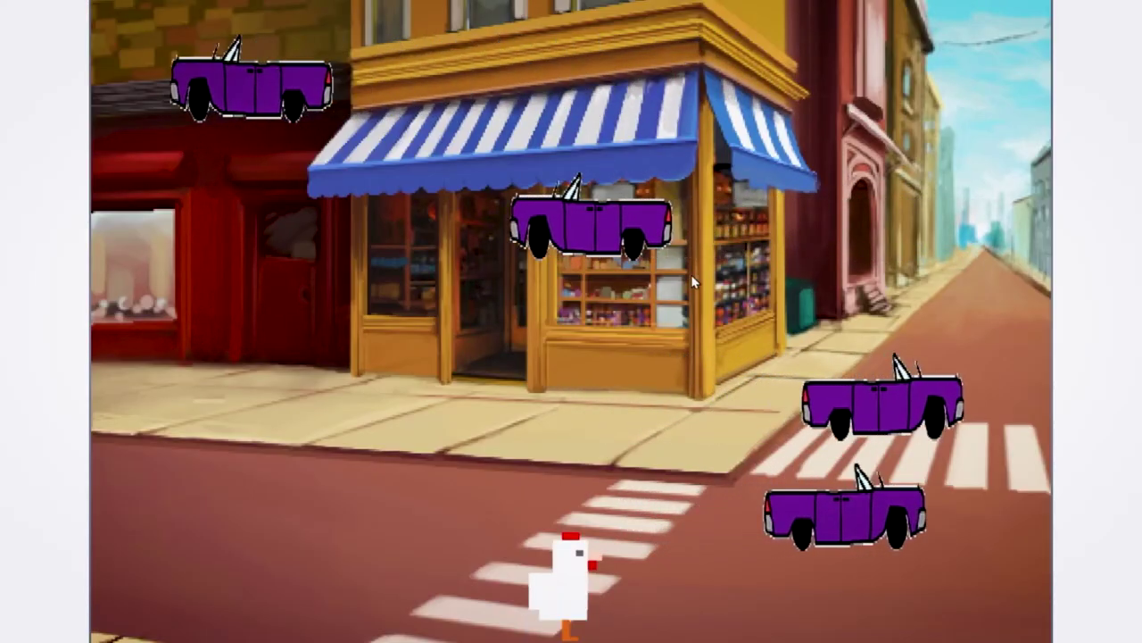